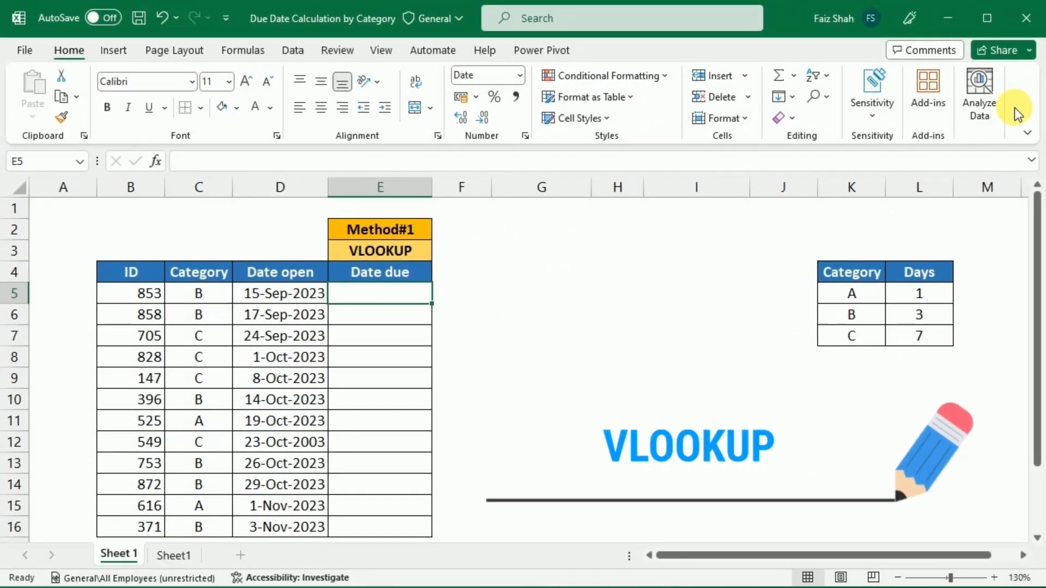
- Begin the Method#1 due date formula in E5 as =D5+VLOOKUP(C5, adding the open date to a lookup of the category
type("=")
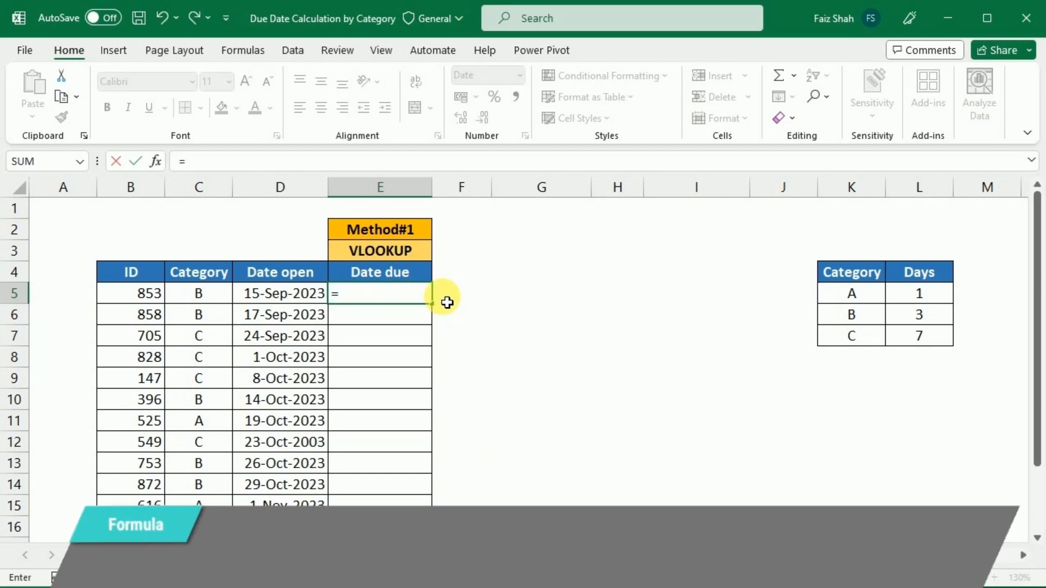
left_click(273, 299)
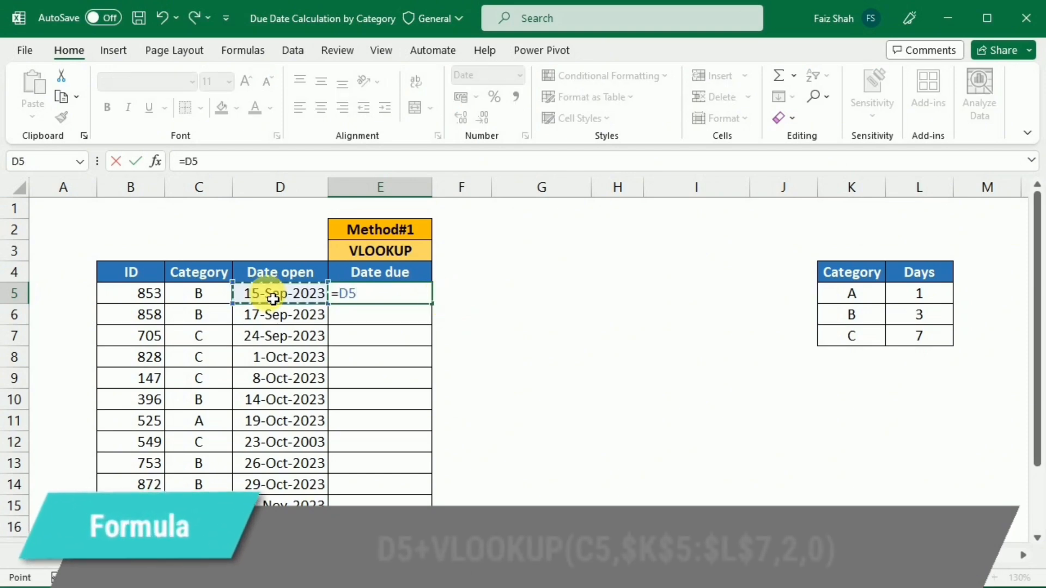
type("+")
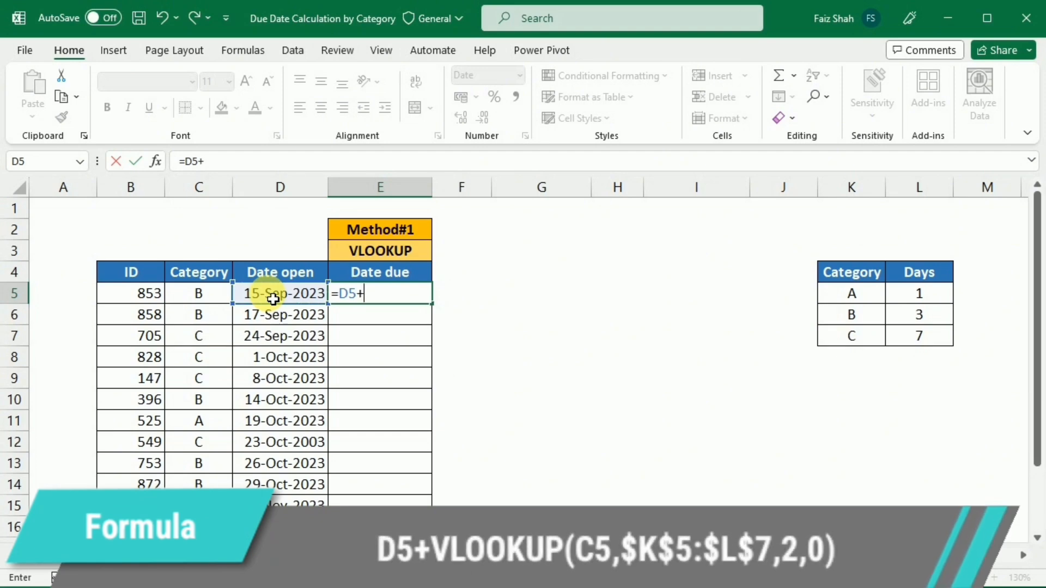
type("vlo")
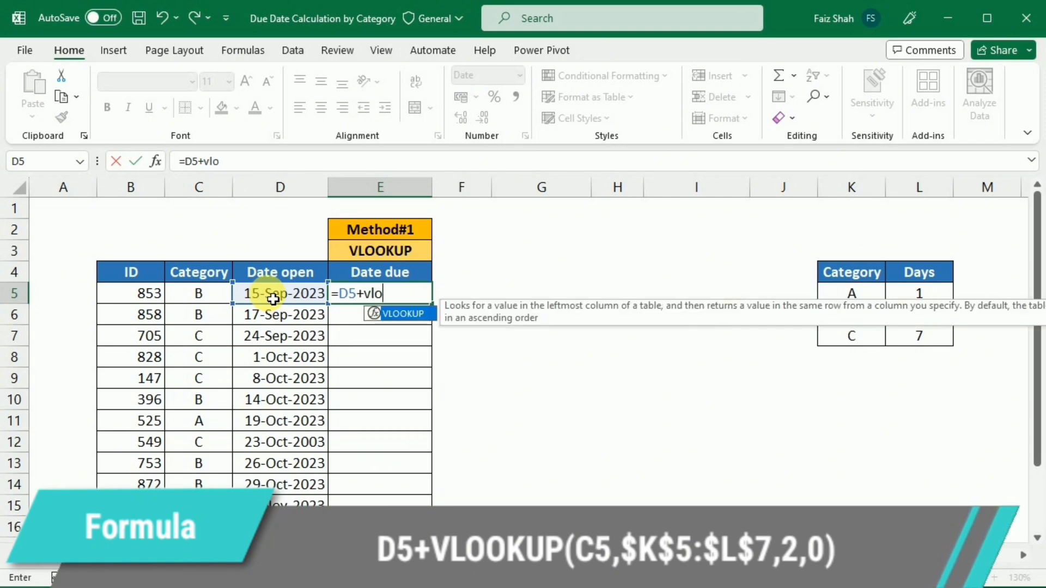
double_click(404, 313)
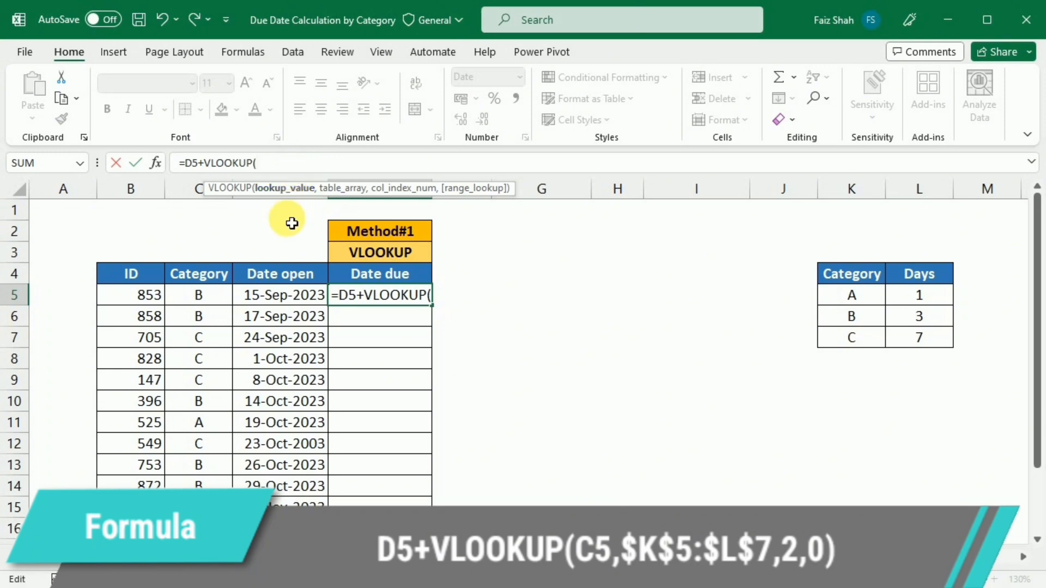
left_click(220, 300)
type(",")
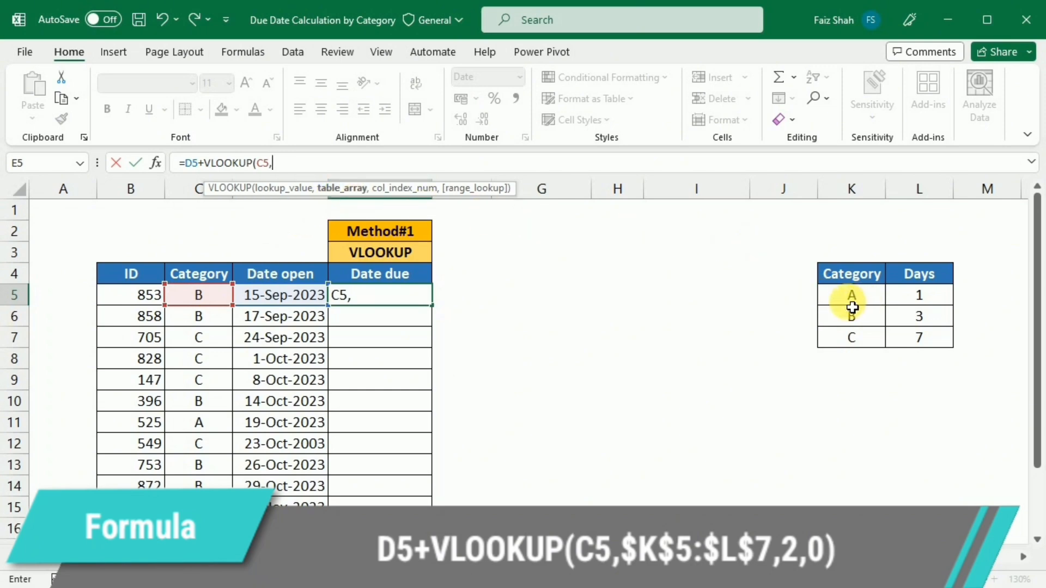
- Complete the VLOOKUP in E5 with the absolute table range $K$5:$L$7, column index 2 and range lookup 0, and commit the formula
left_click_drag(849, 301, 920, 339)
key("F4")
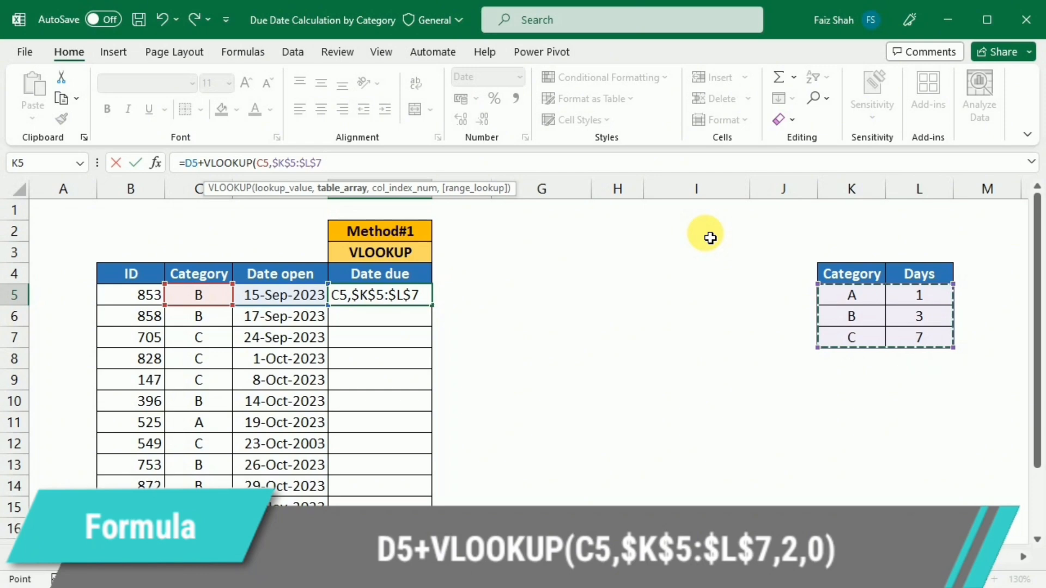
type(",")
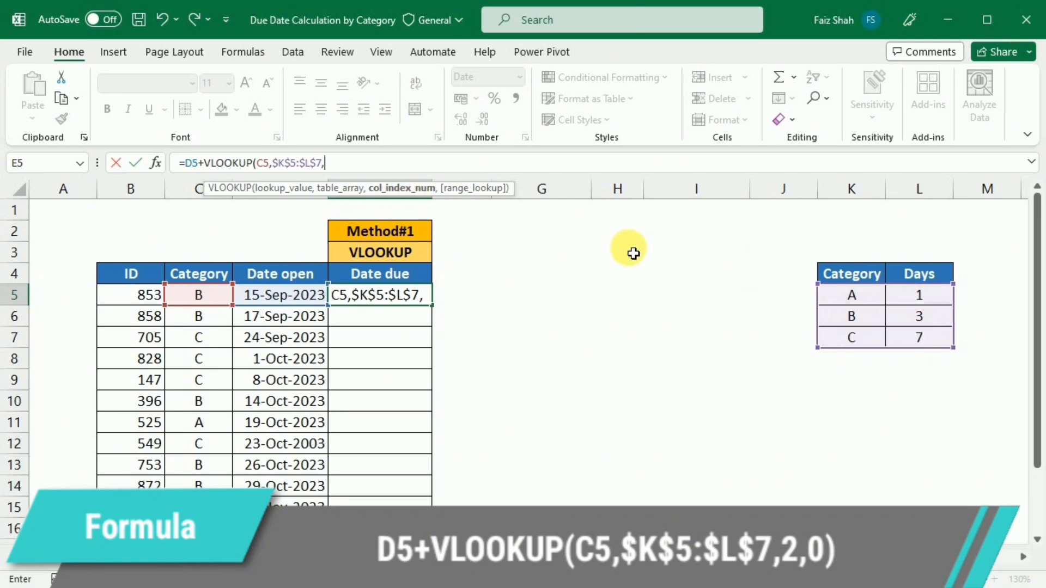
type("2,")
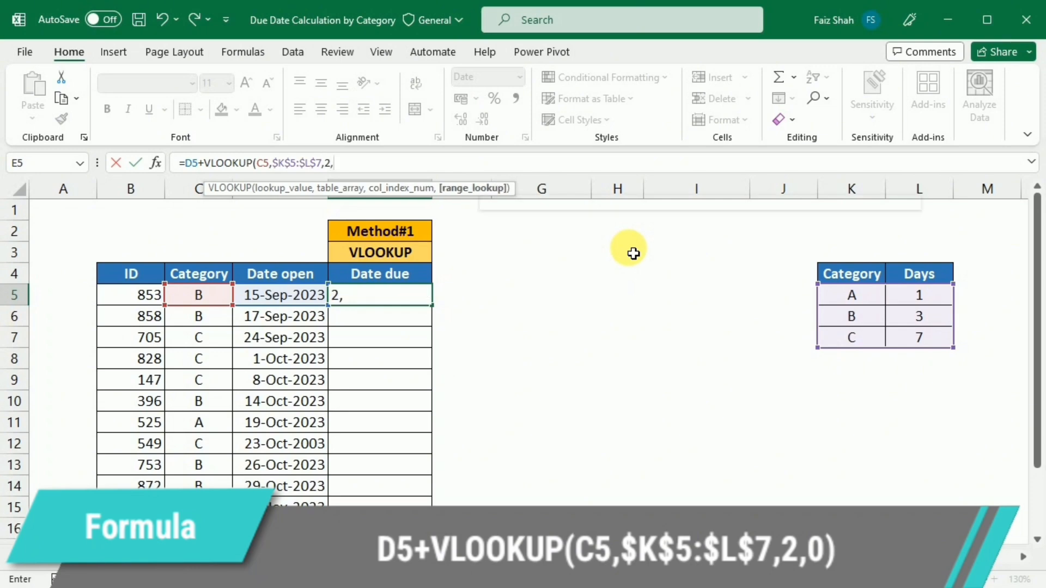
type("0")
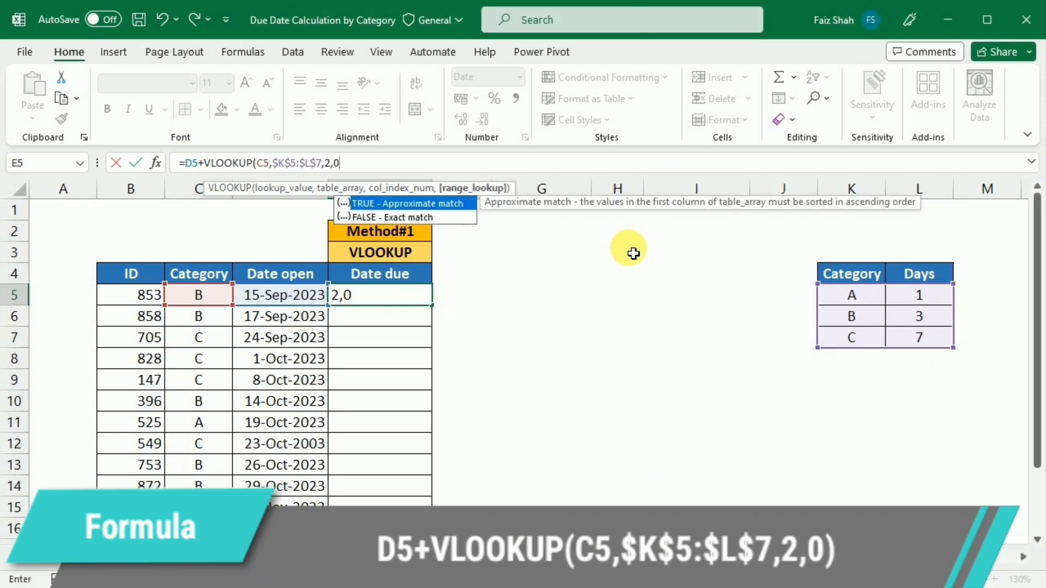
type(")")
key("Return")
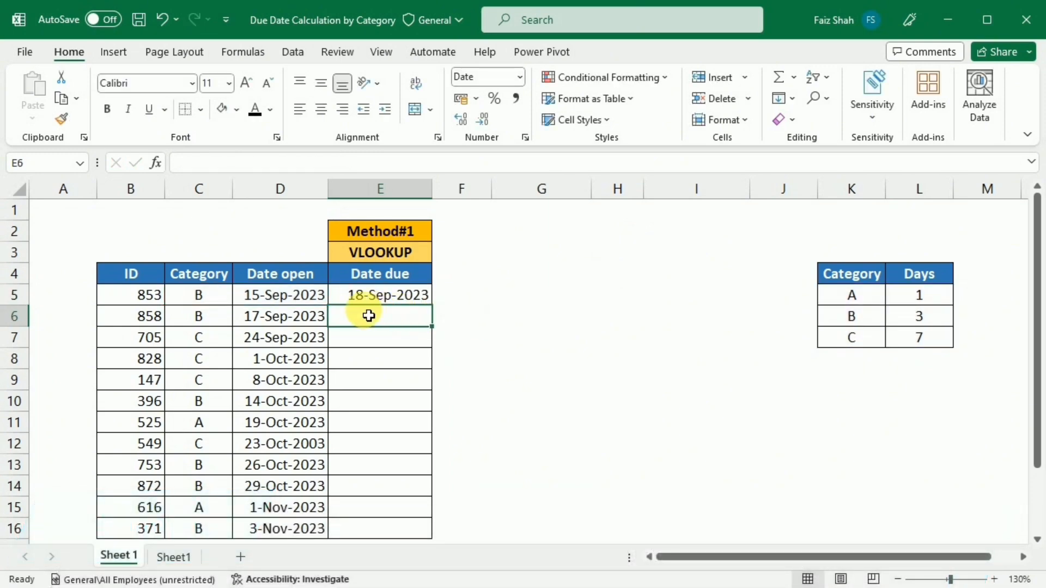
- Copy the VLOOKUP formula from E5 down the Method#1 Date due column to the last data row
left_click(408, 301)
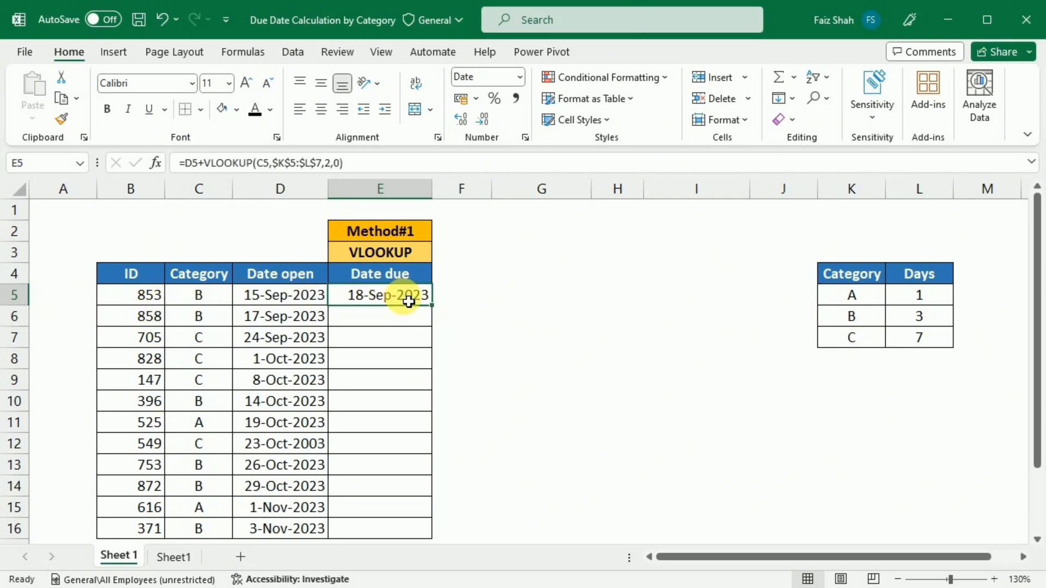
double_click(439, 313)
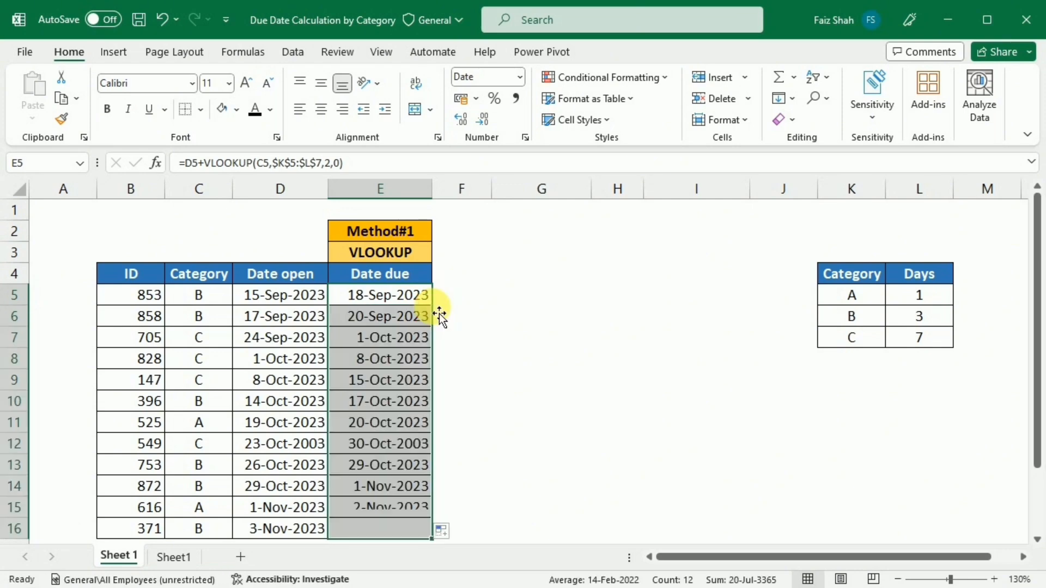
left_click(433, 298)
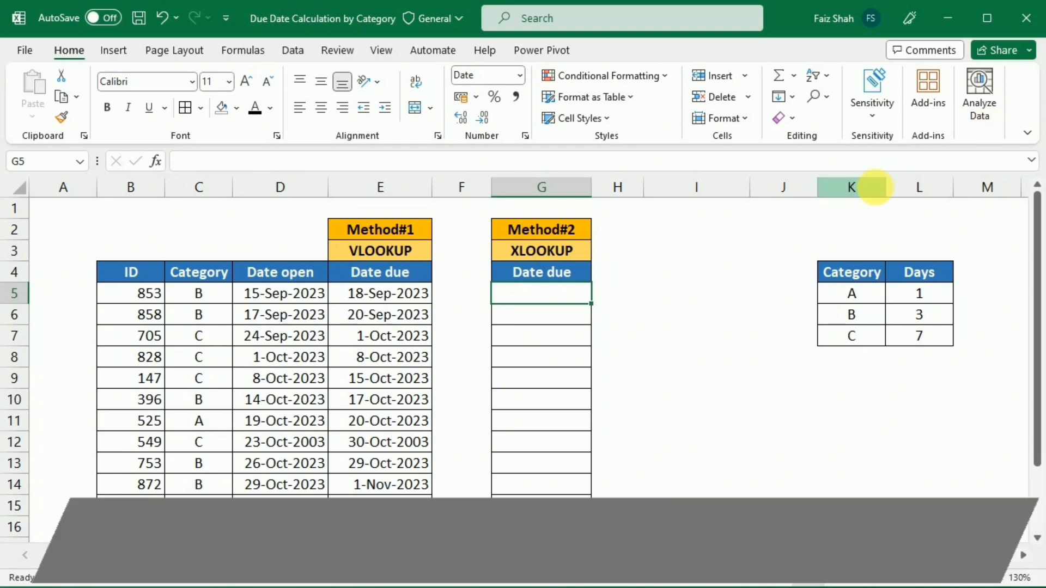
- Begin the Method#2 due date formula in G5 as =D5+XLOOKUP(C5, with the category as lookup value
type("=")
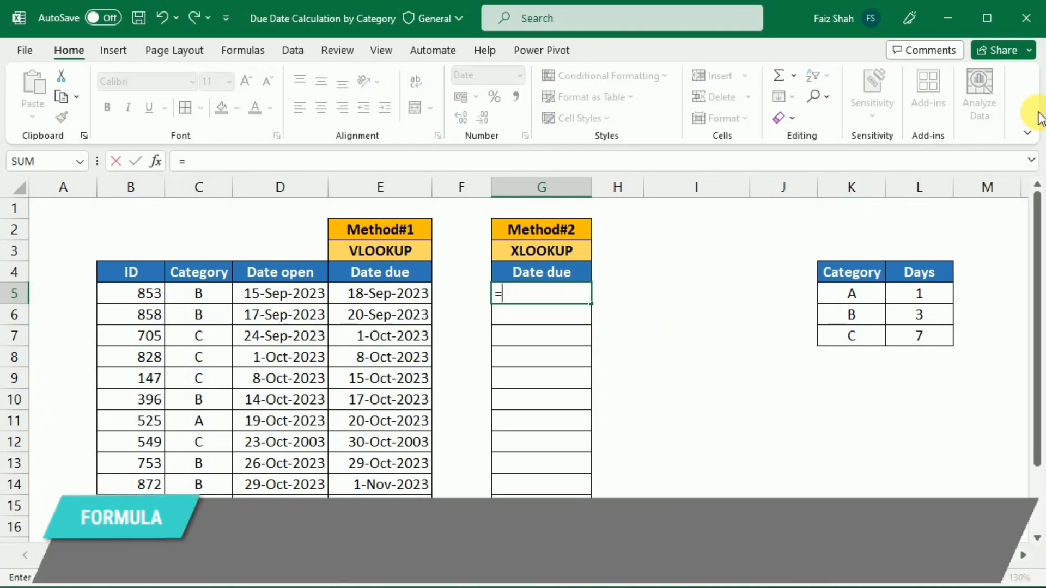
left_click(293, 290)
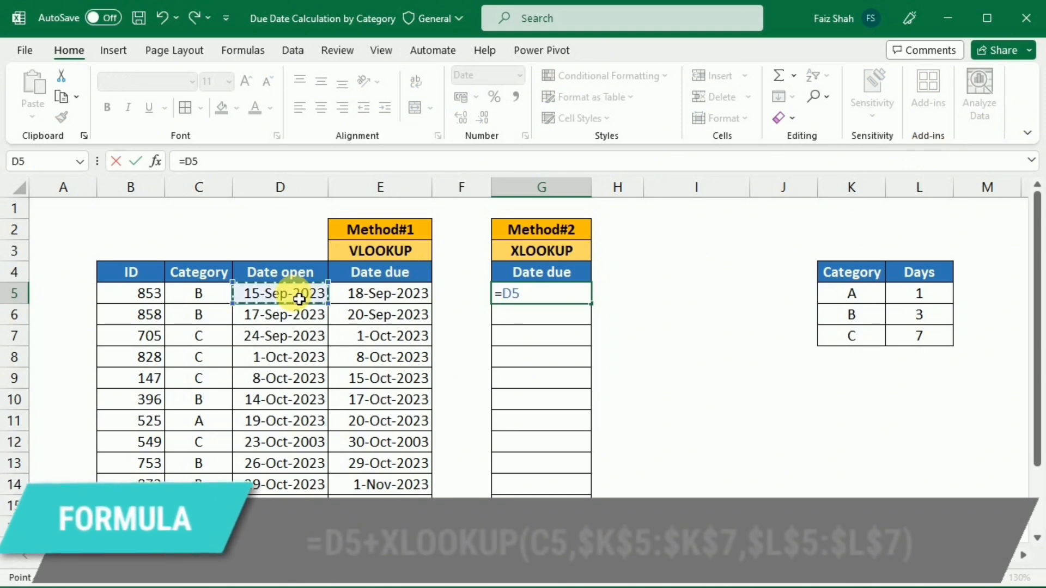
type("+")
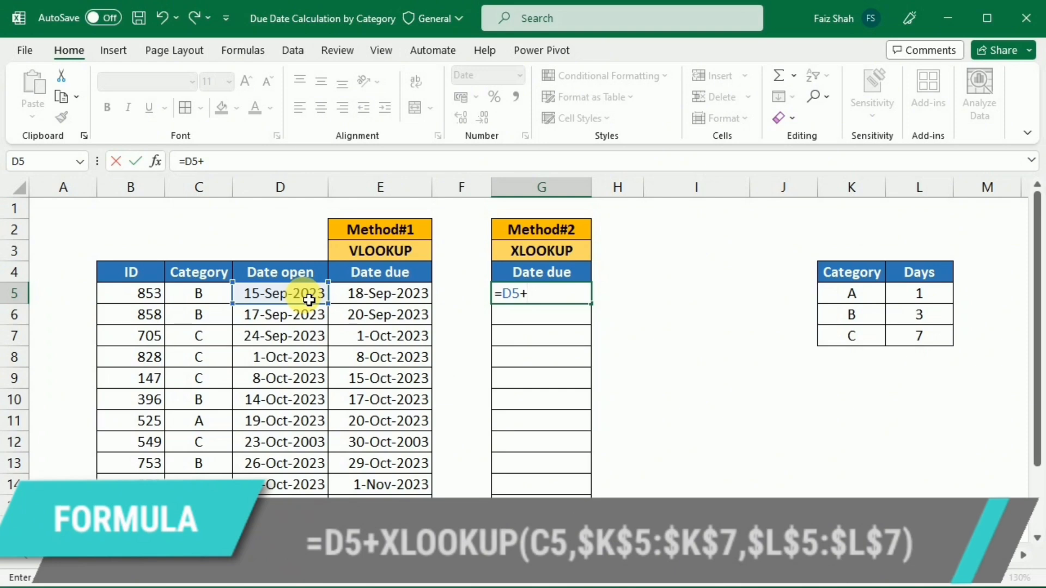
type("xloo")
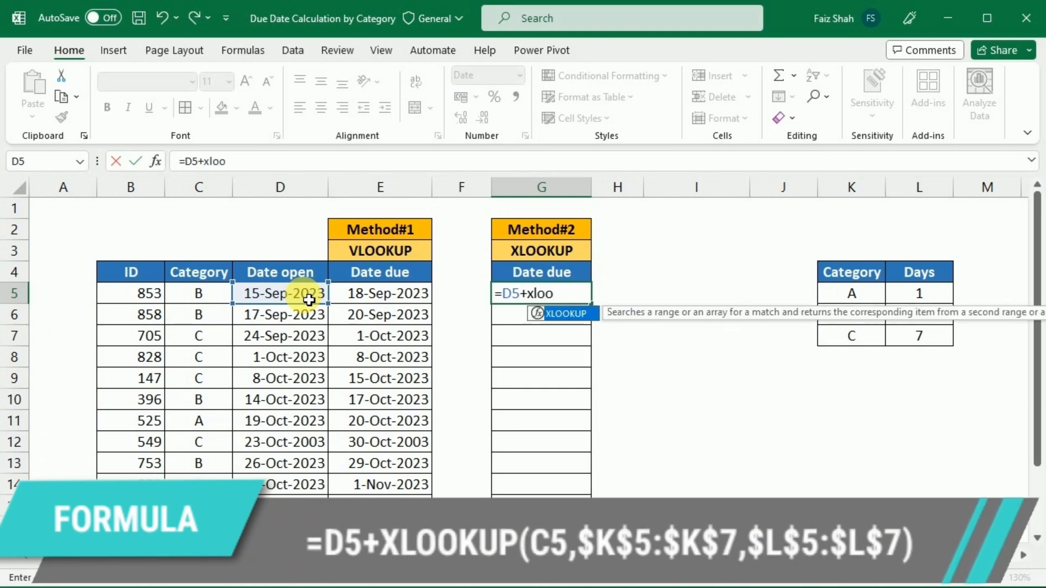
double_click(569, 319)
left_click(326, 167)
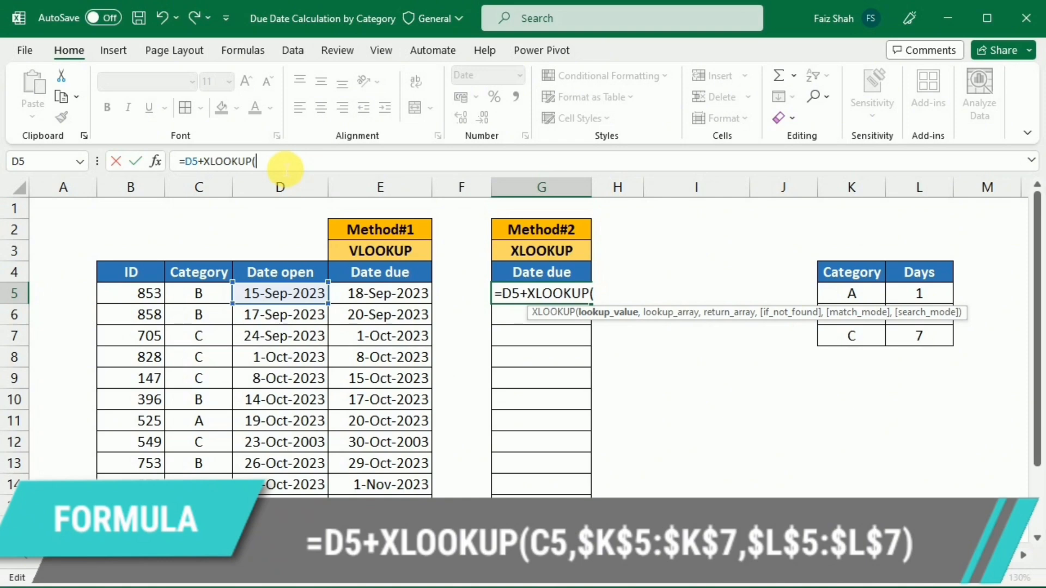
left_click(211, 298)
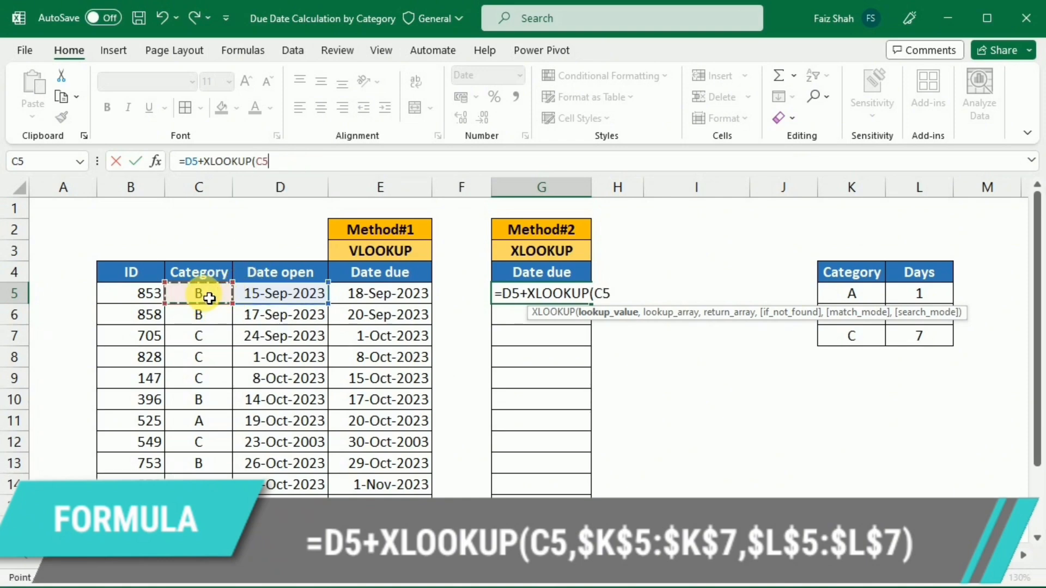
type(",")
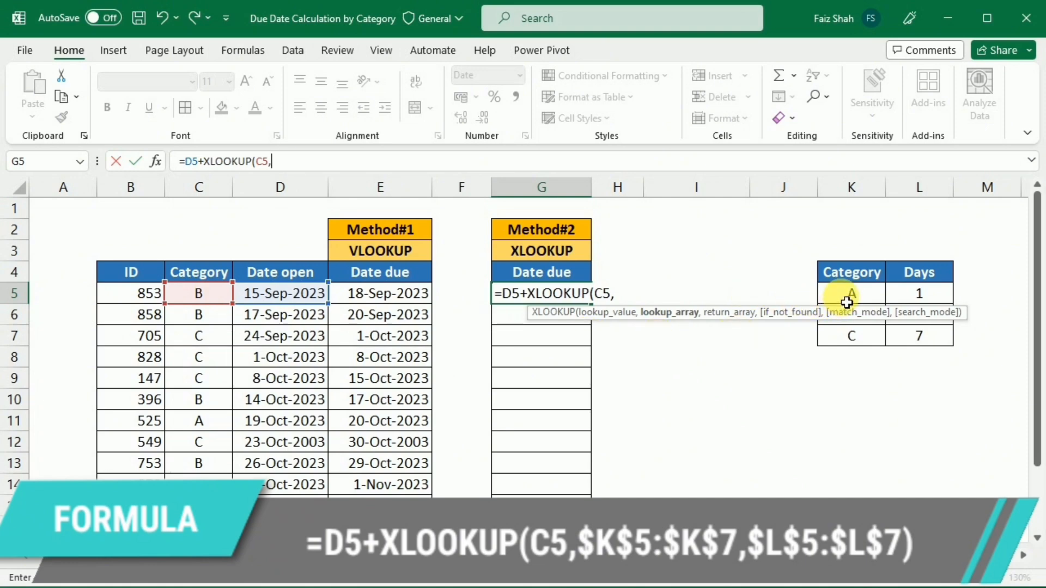
- Add the absolute lookup array $K$5:$K$7 and the absolute return array $L$5:$L$7 to the XLOOKUP in G5
left_click_drag(848, 298, 844, 340)
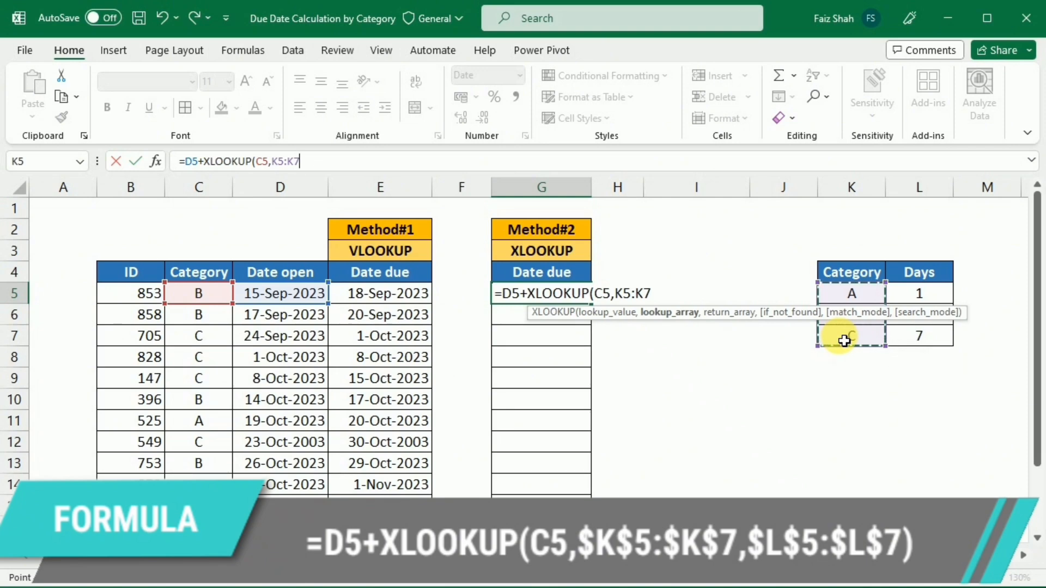
key("F4")
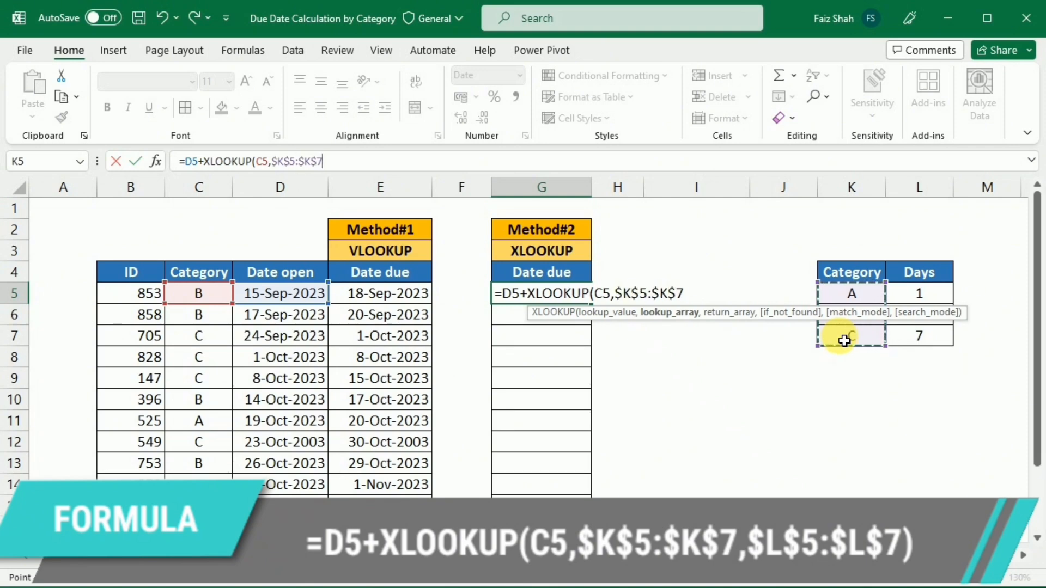
type(",")
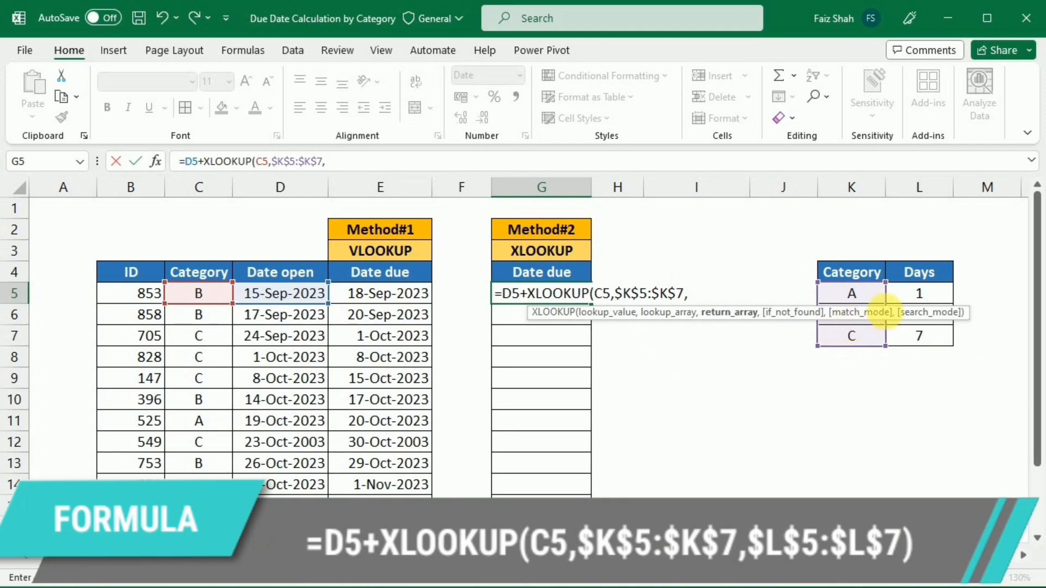
left_click(913, 299)
left_click_drag(913, 312, 914, 346)
left_click(913, 345)
left_click_drag(915, 296, 918, 341)
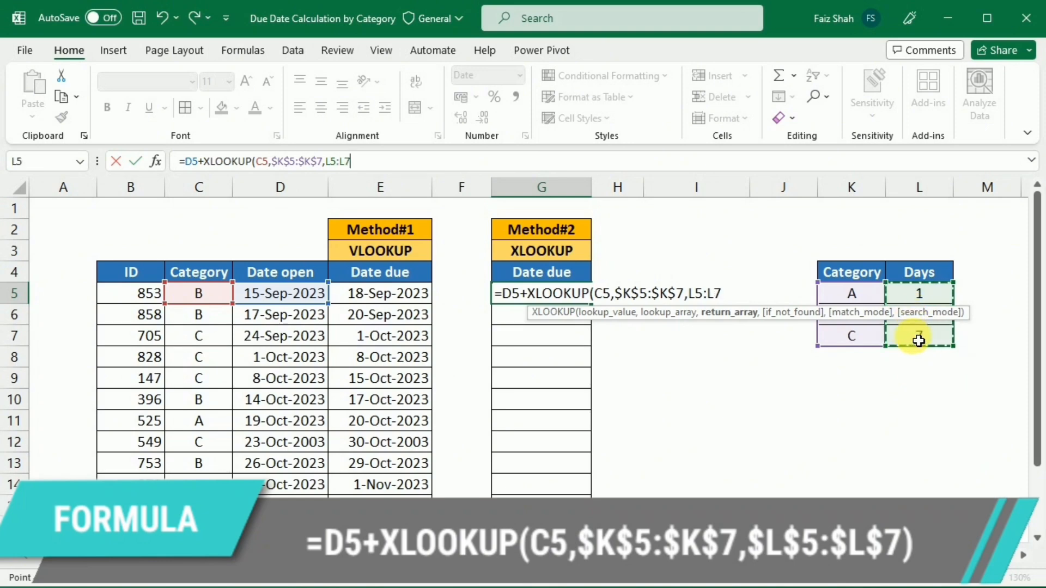
key("F4")
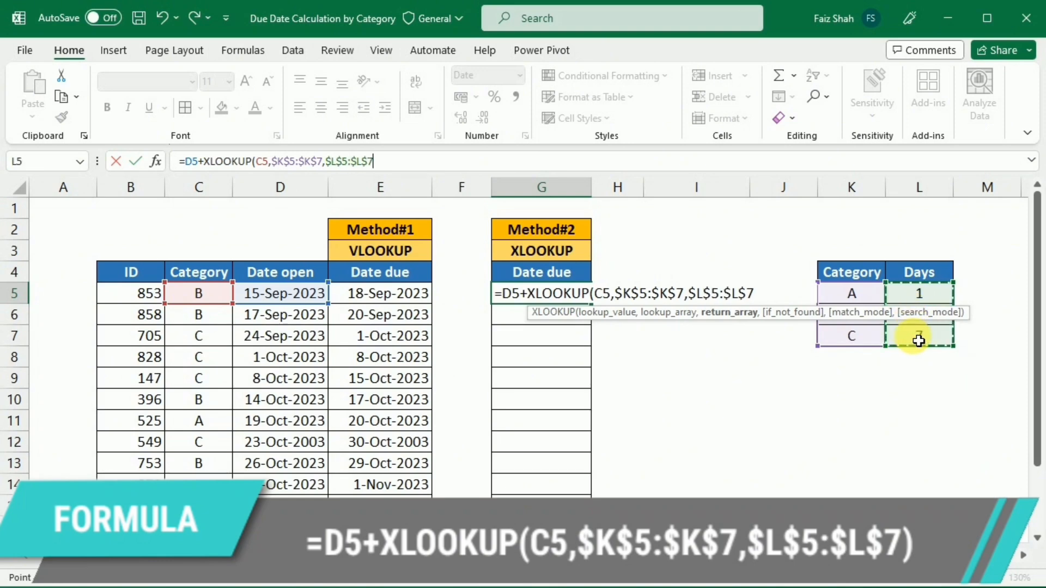
- Close and commit the XLOOKUP formula in G5, and copy it down the Method#2 Date due column
type(")")
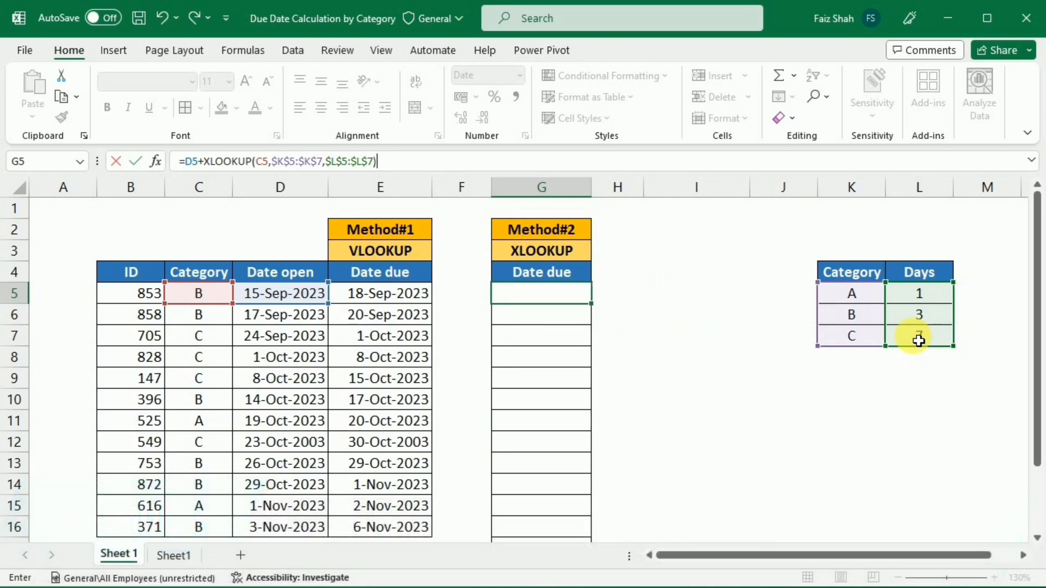
key("Return")
left_click(584, 294)
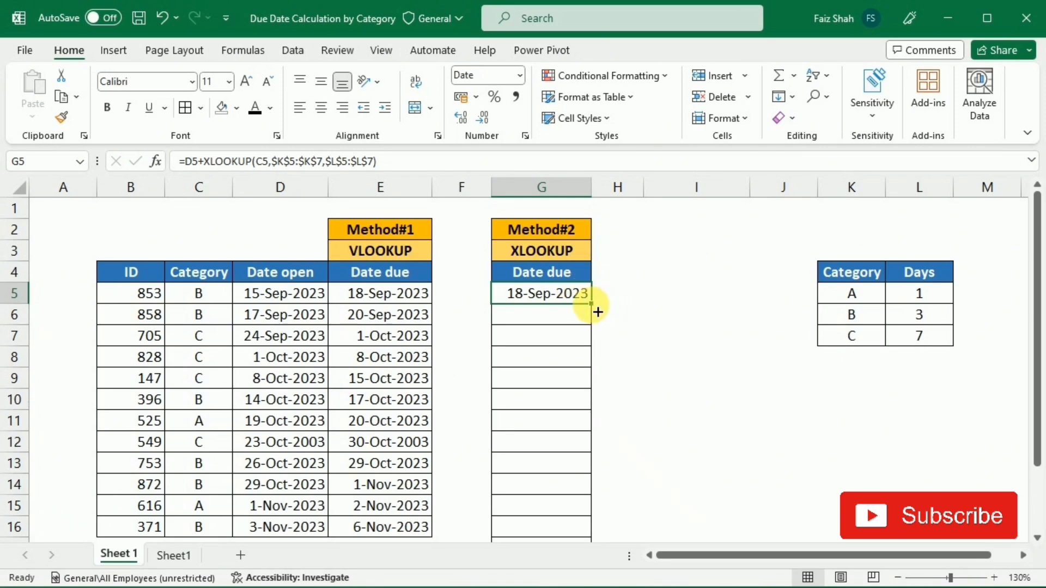
double_click(598, 311)
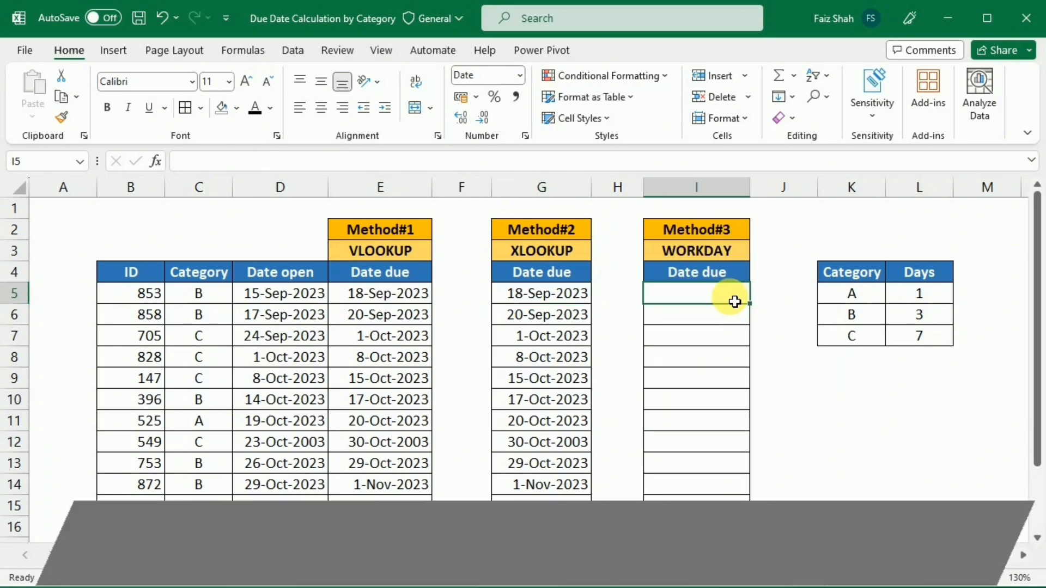
- Begin the Method#3 due date formula in I5 with WORKDAY, using the open date D5 as start date
type("=")
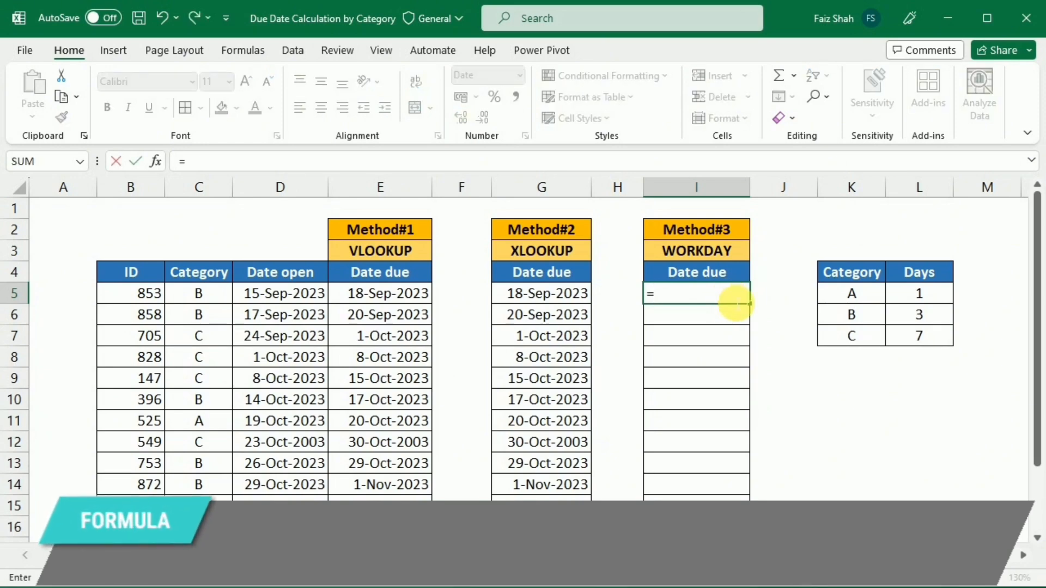
type("workday")
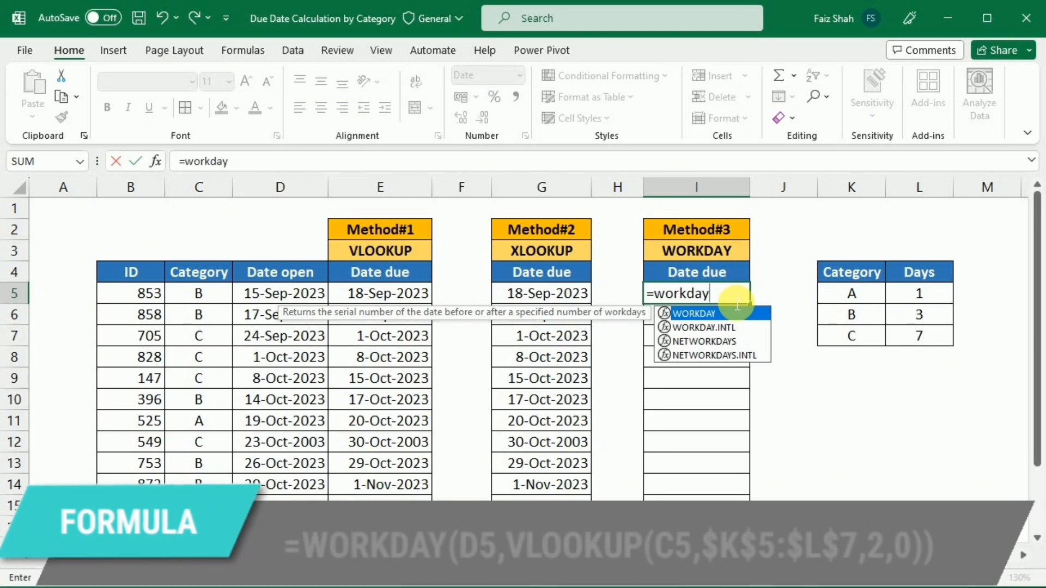
type("(")
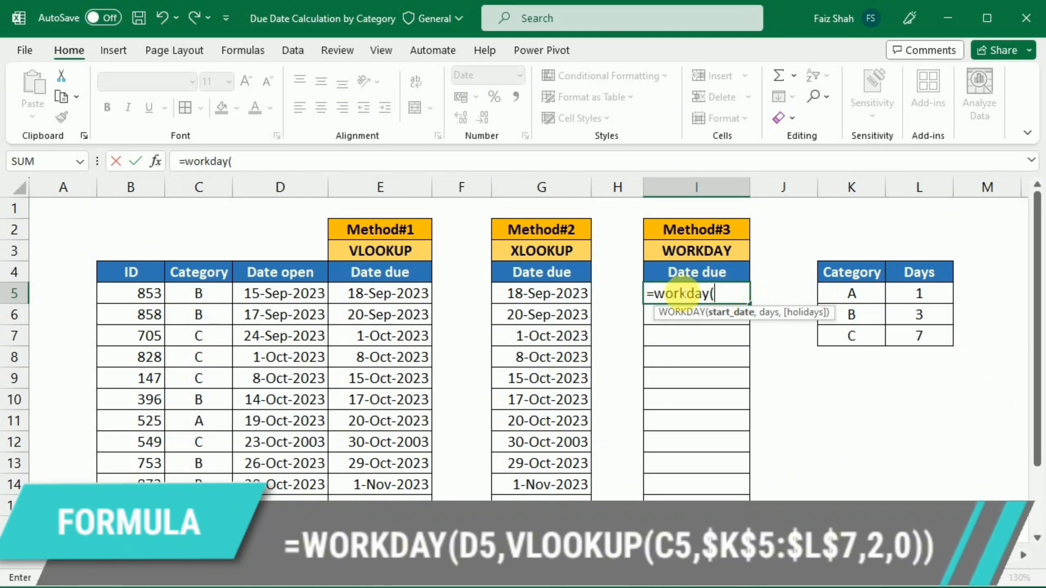
left_click(292, 299)
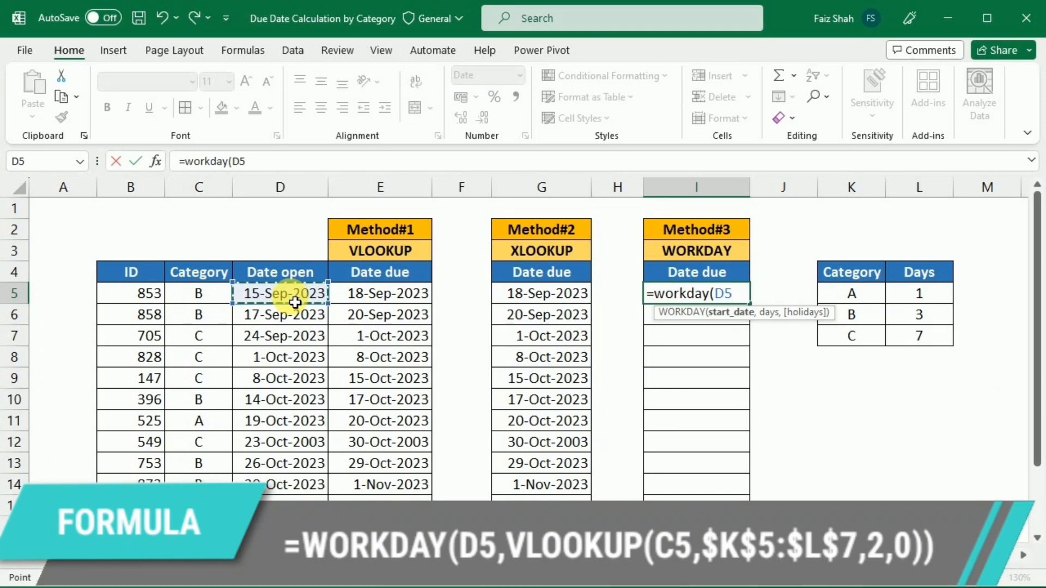
type(",")
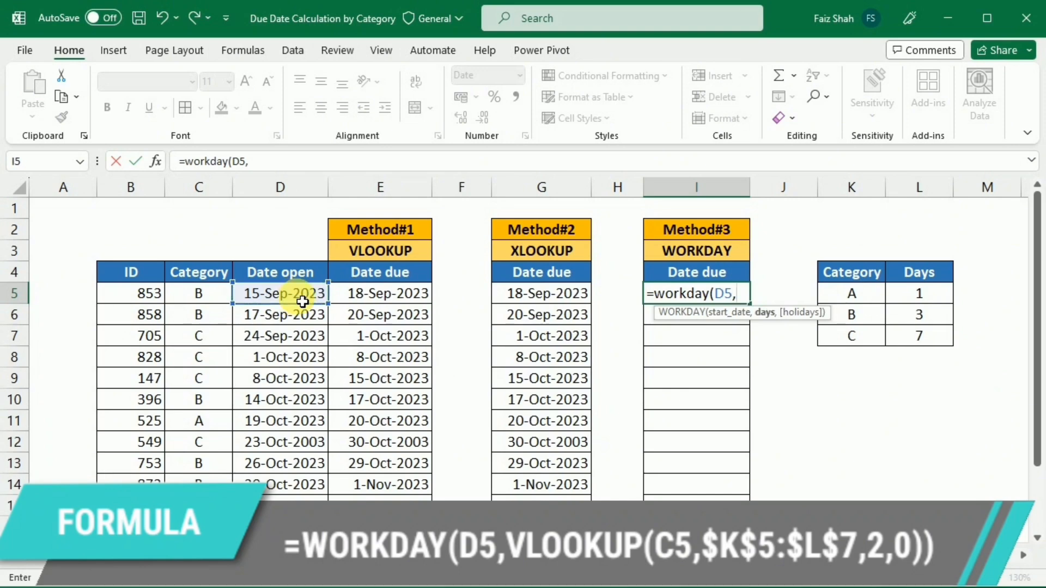
- Nest a VLOOKUP as the days argument of the WORKDAY formula in I5, with category C5 as lookup value
type("v")
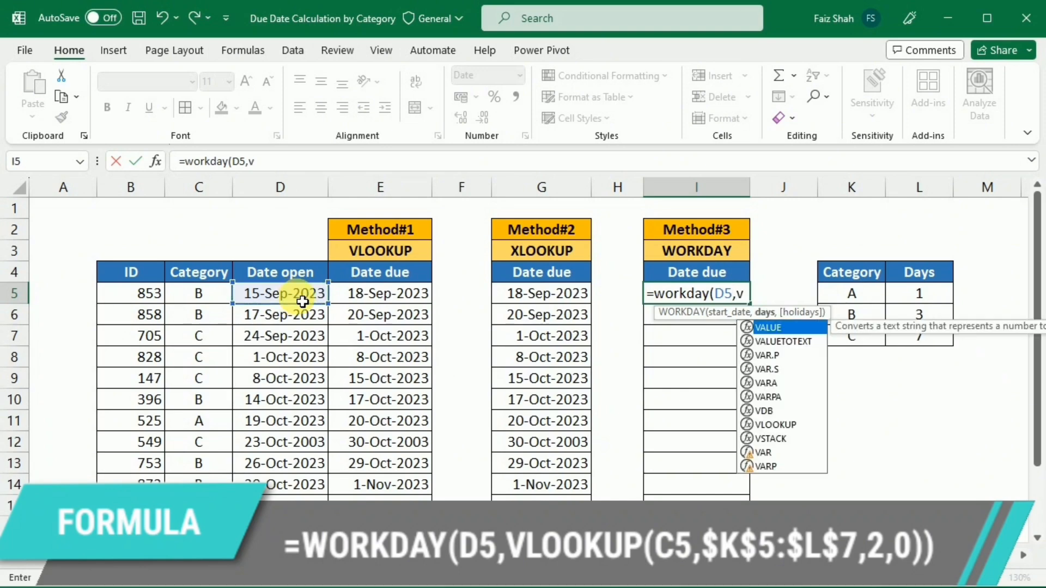
type("lookup")
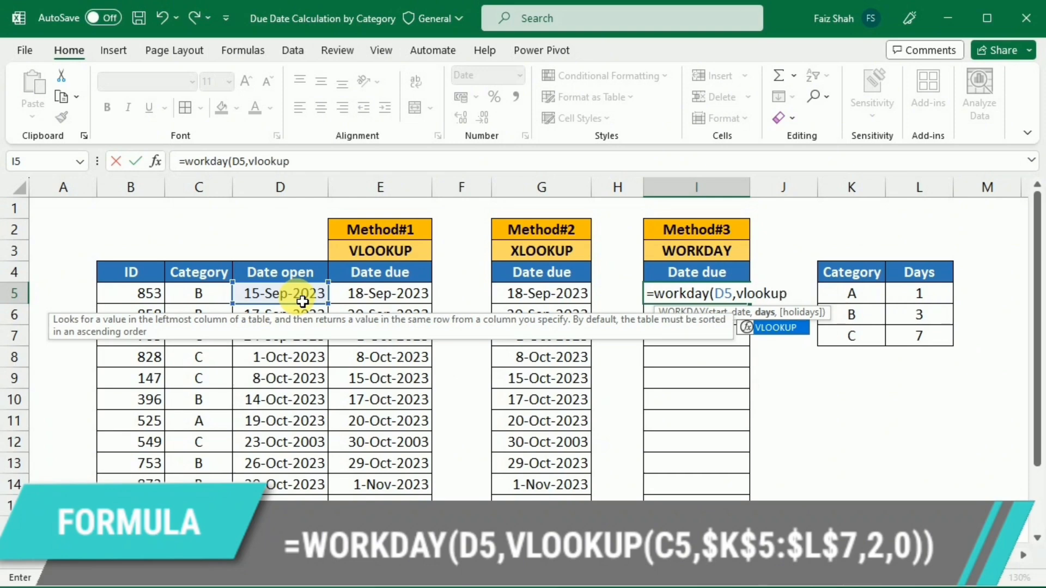
type("(")
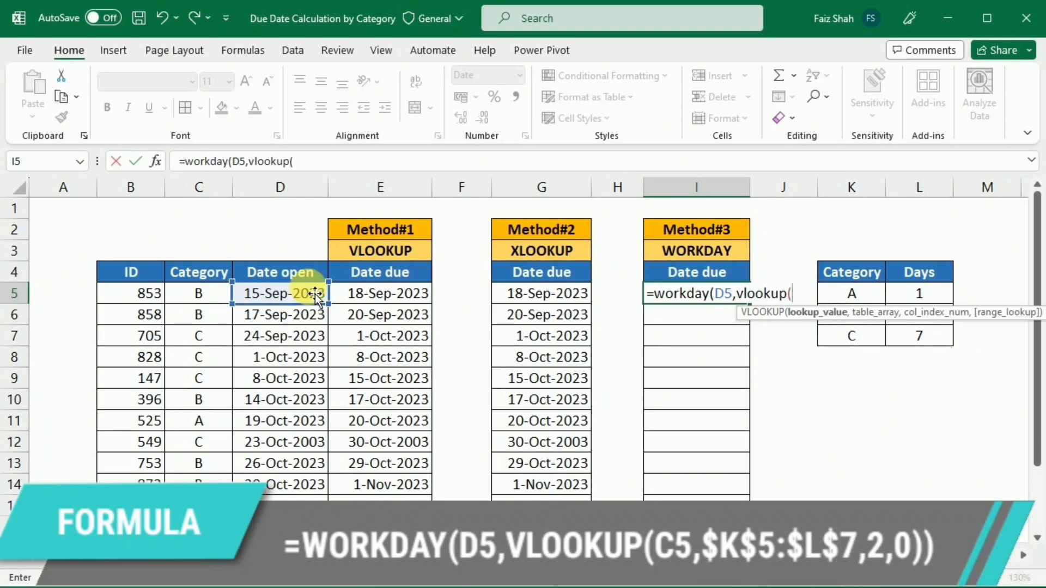
left_click(207, 301)
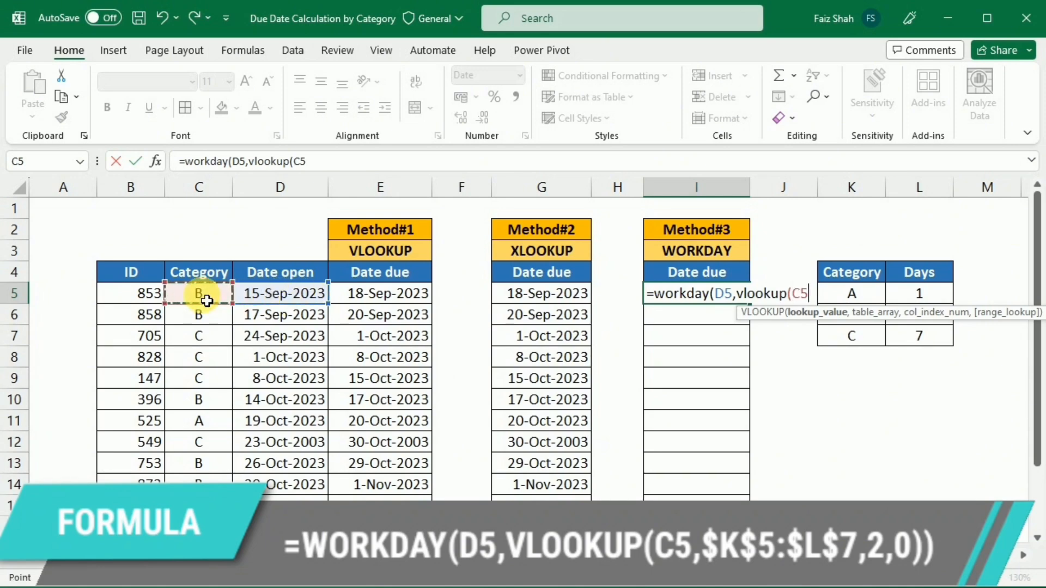
type(",")
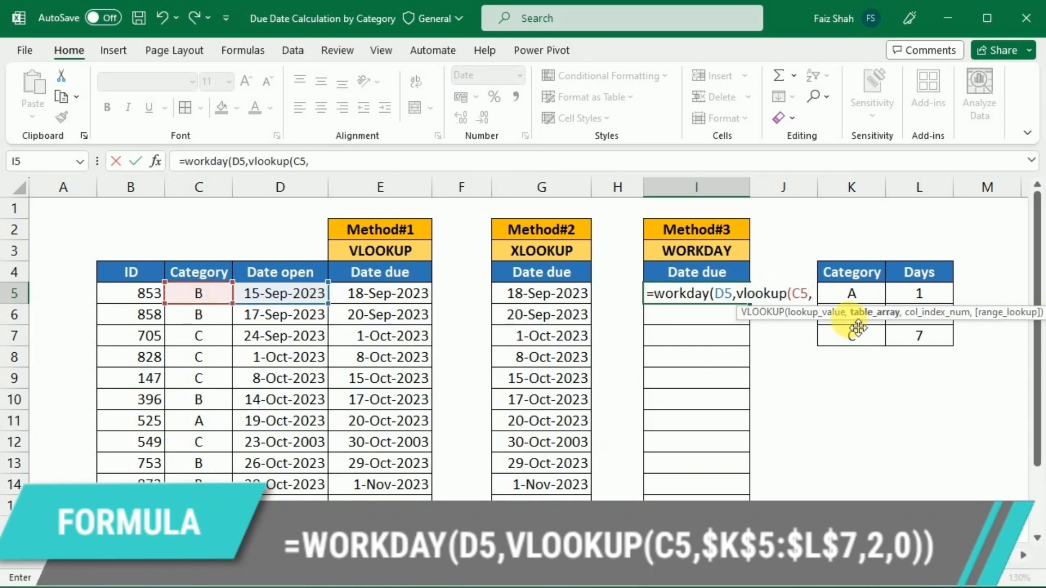
- Give the nested VLOOKUP in I5 the absolute table array $K$5:$L$7, column index 2 and exact match 0
left_click_drag(859, 299, 918, 343)
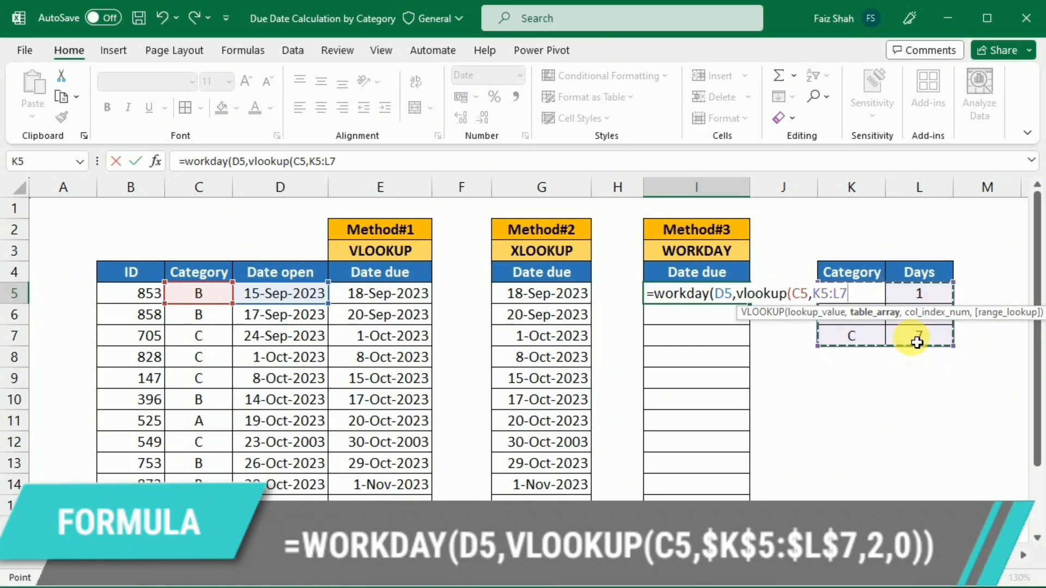
key("F4")
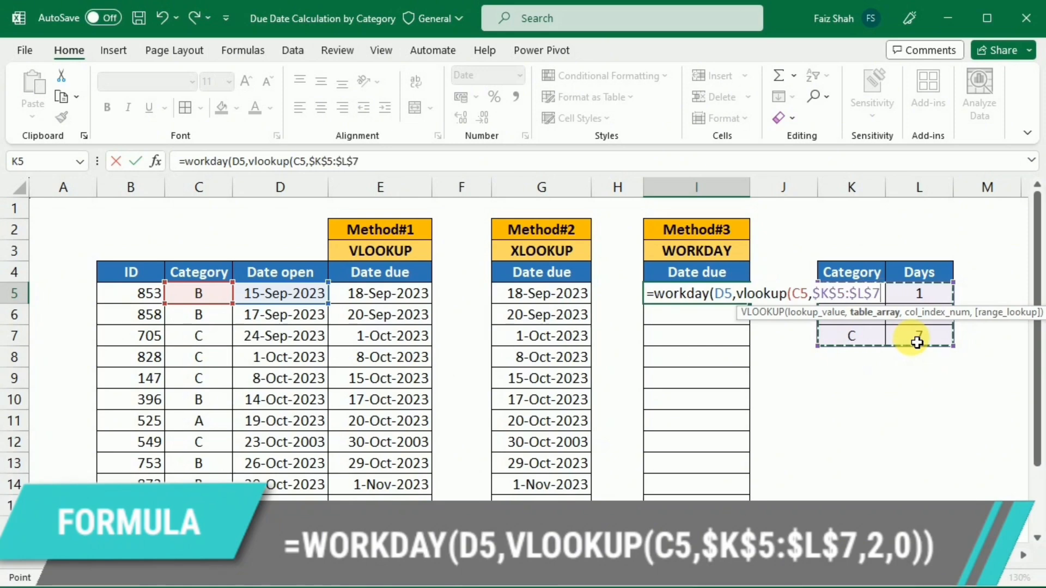
type(",")
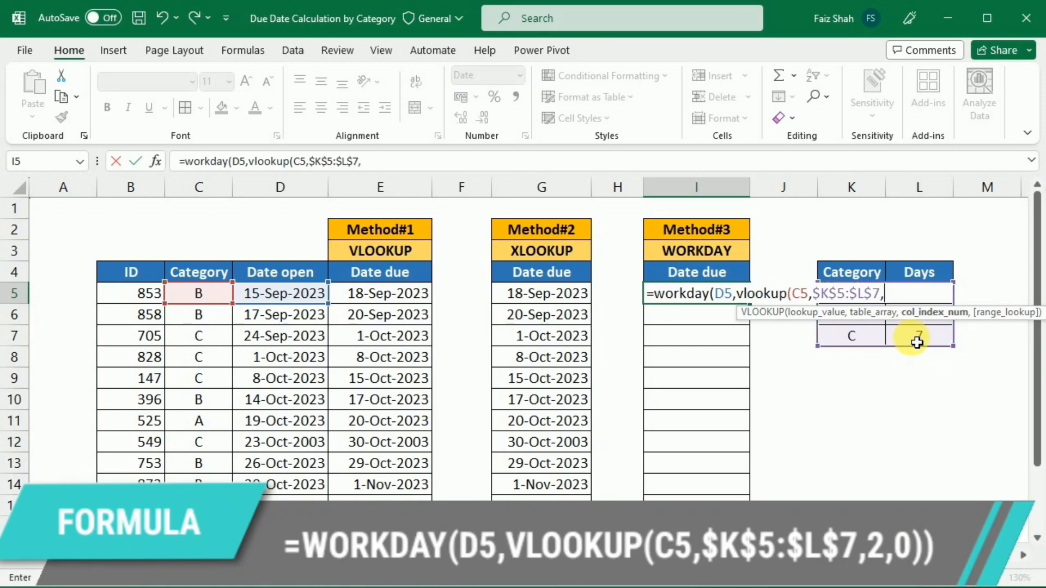
type("2,")
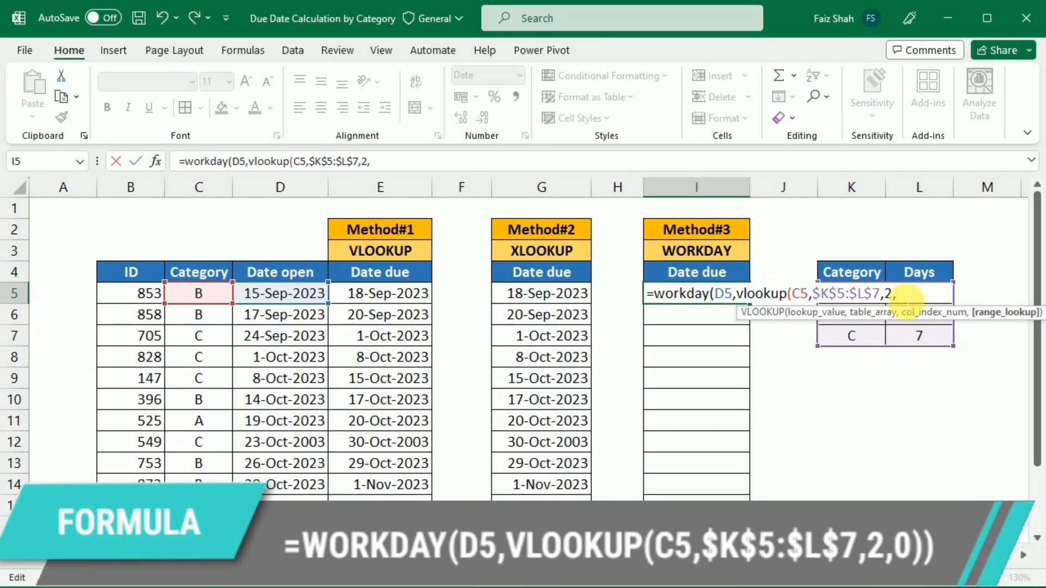
type("0")
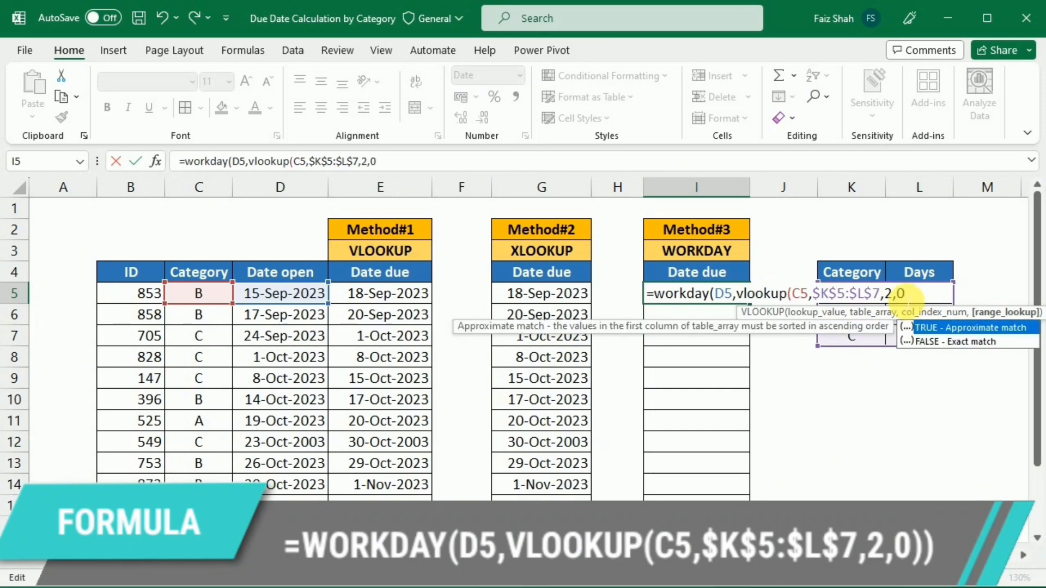
- Close and commit the WORKDAY formula in I5, and copy it down the Method#3 Date due column
type(")")
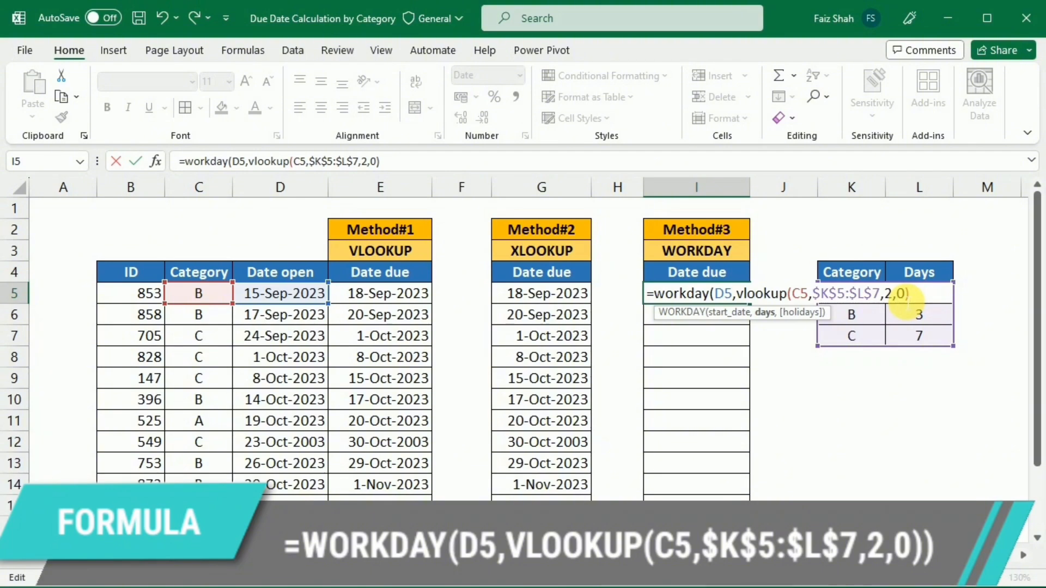
type(")")
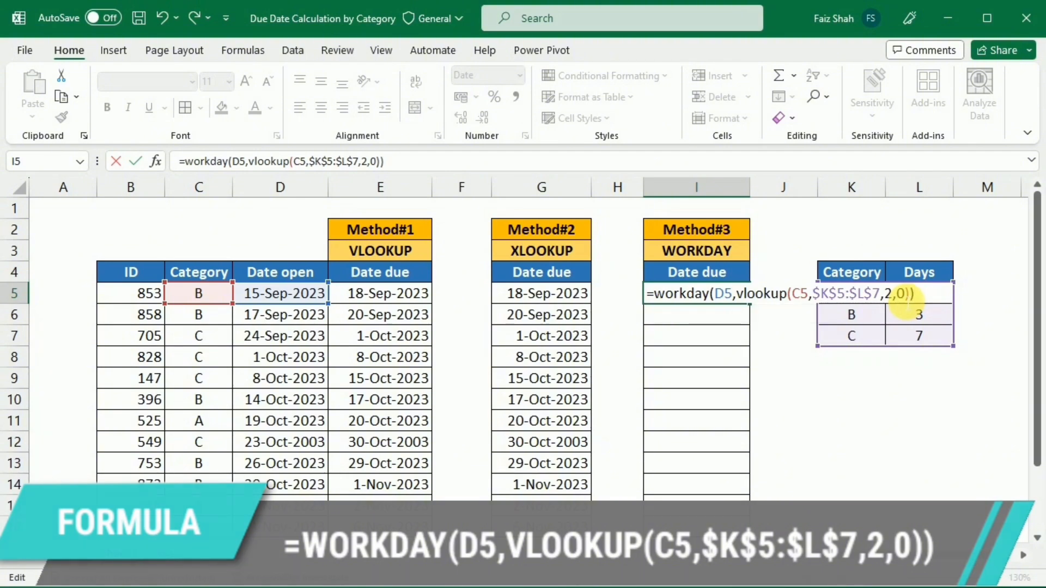
key("ctrl+Return")
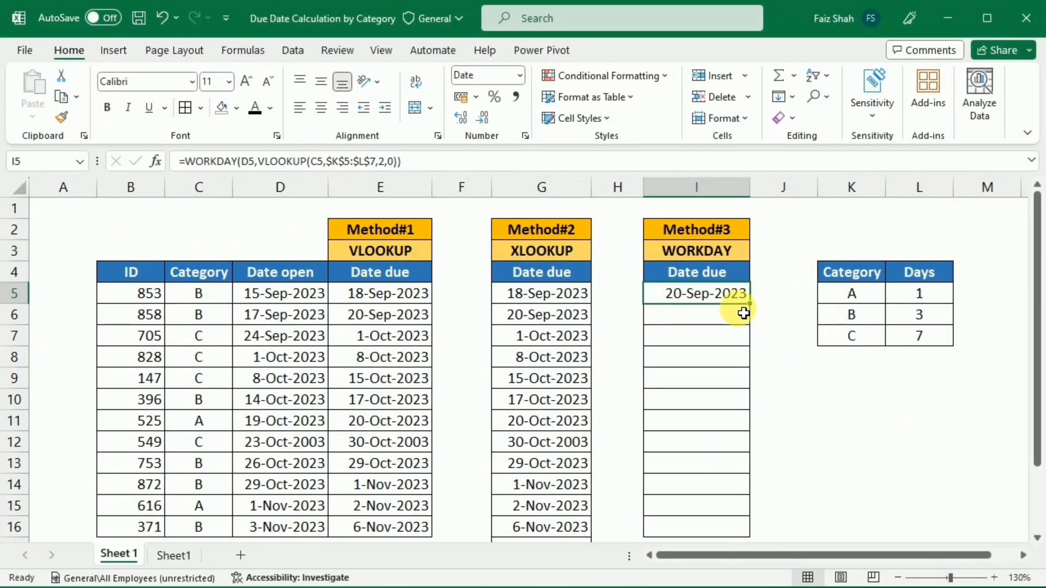
left_click_drag(757, 311, 744, 364)
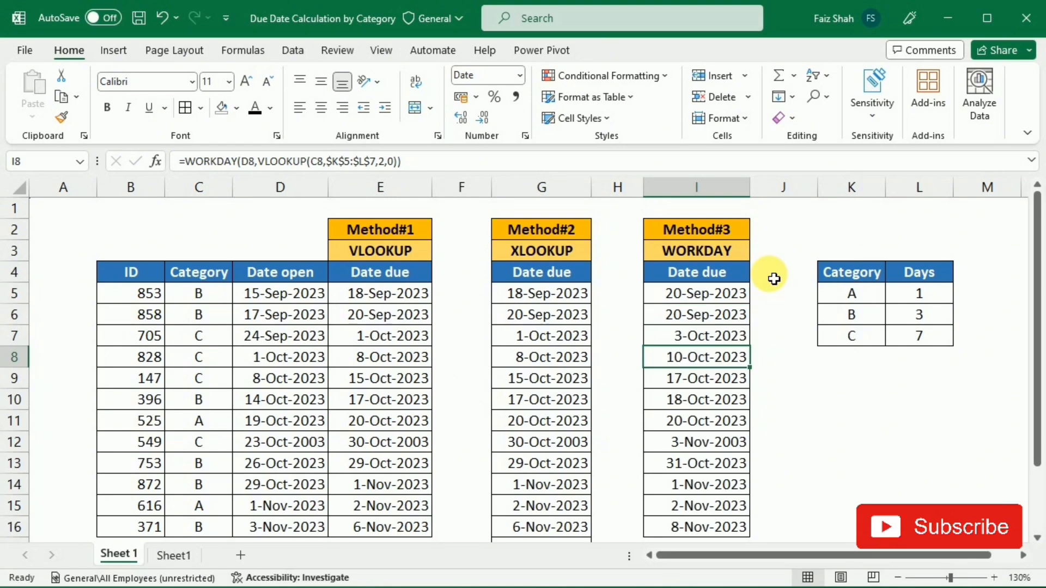